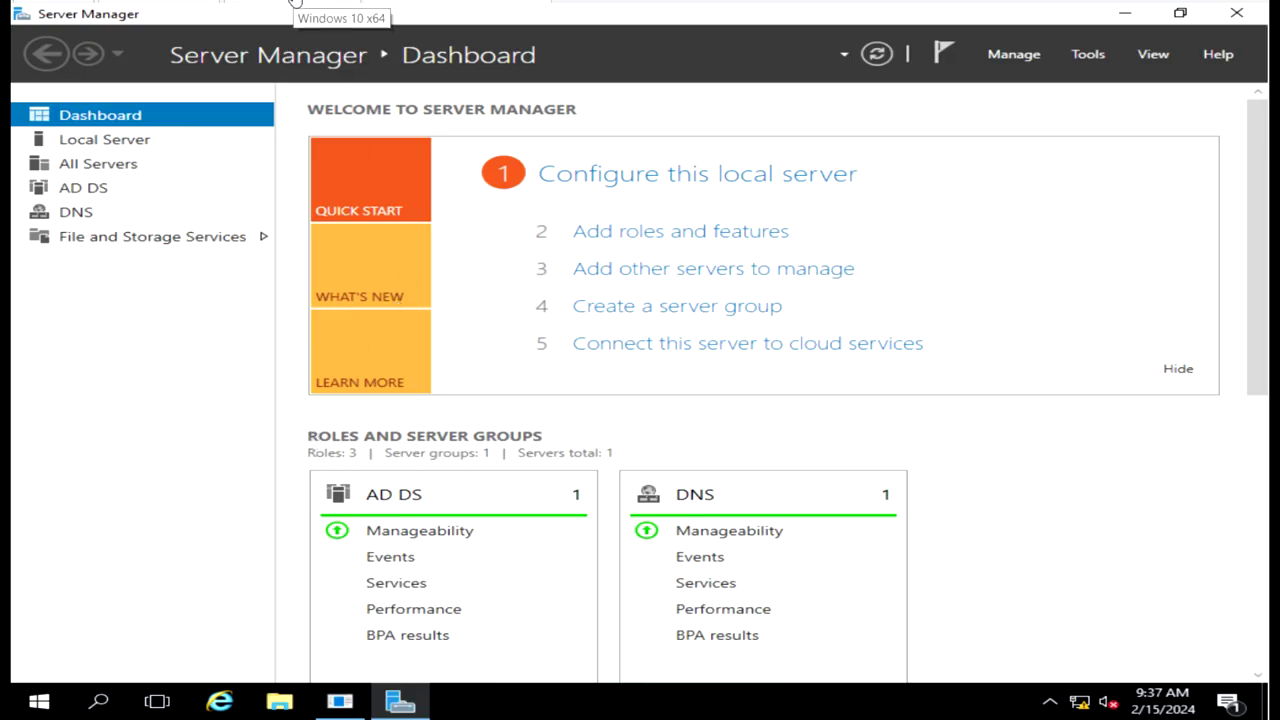
# Switch from the server to the Windows 10 x64 client VM.
pyautogui.click(294, 1)
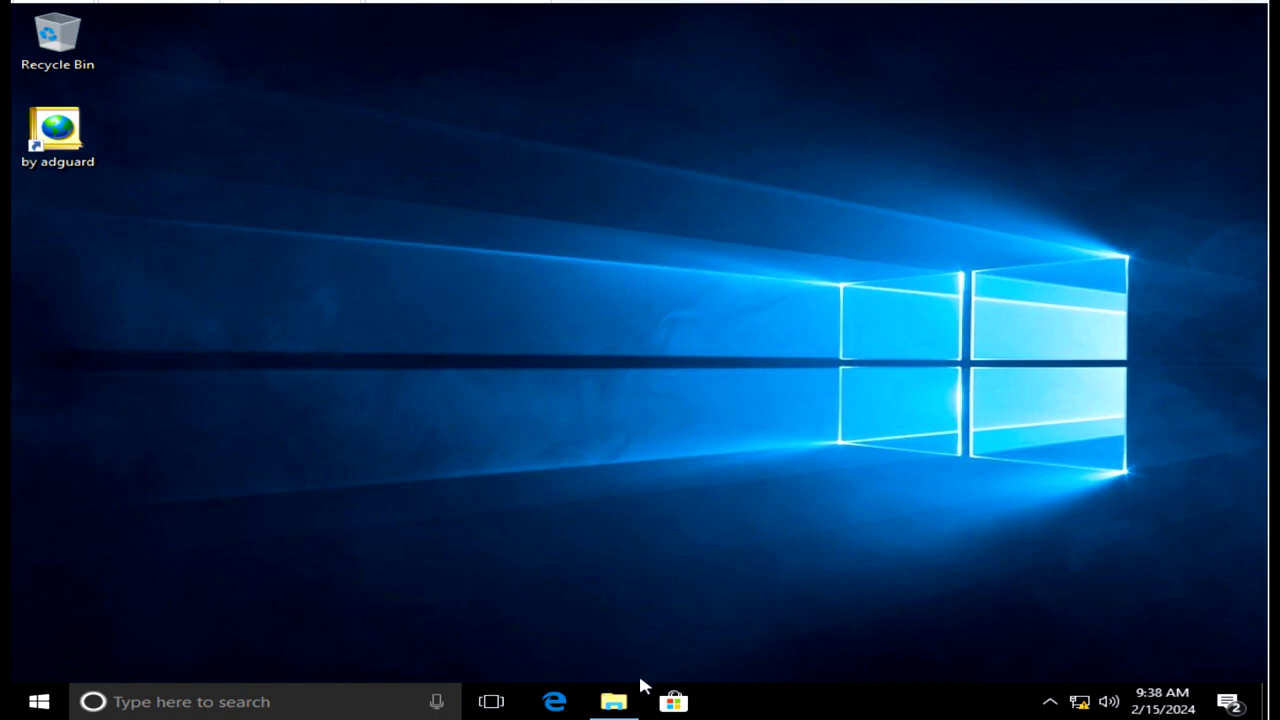
# Refresh the Windows 10 client desktop from its right-click menu.
pyautogui.moveTo(616, 704)
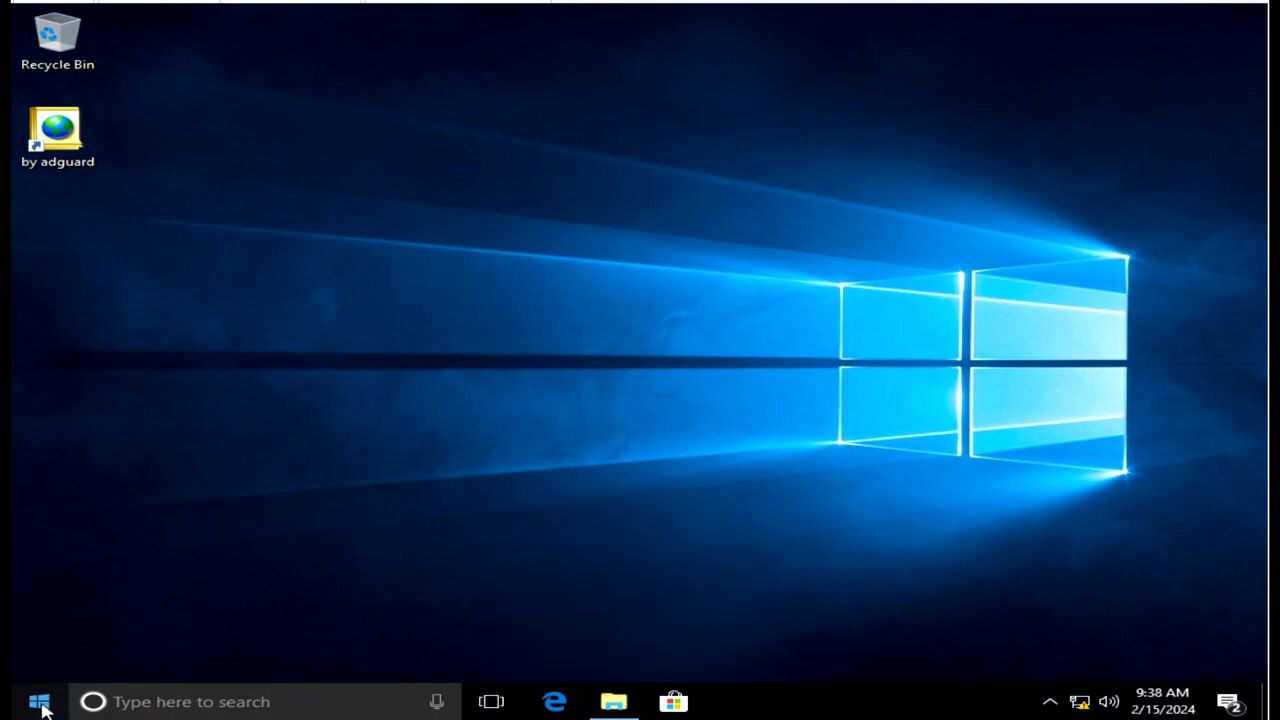
pyautogui.rightClick(374, 316)
pyautogui.click(411, 373)
# Open the System page showing computer CLIENT in workgroup STII and move it up-left.
pyautogui.rightClick(42, 704)
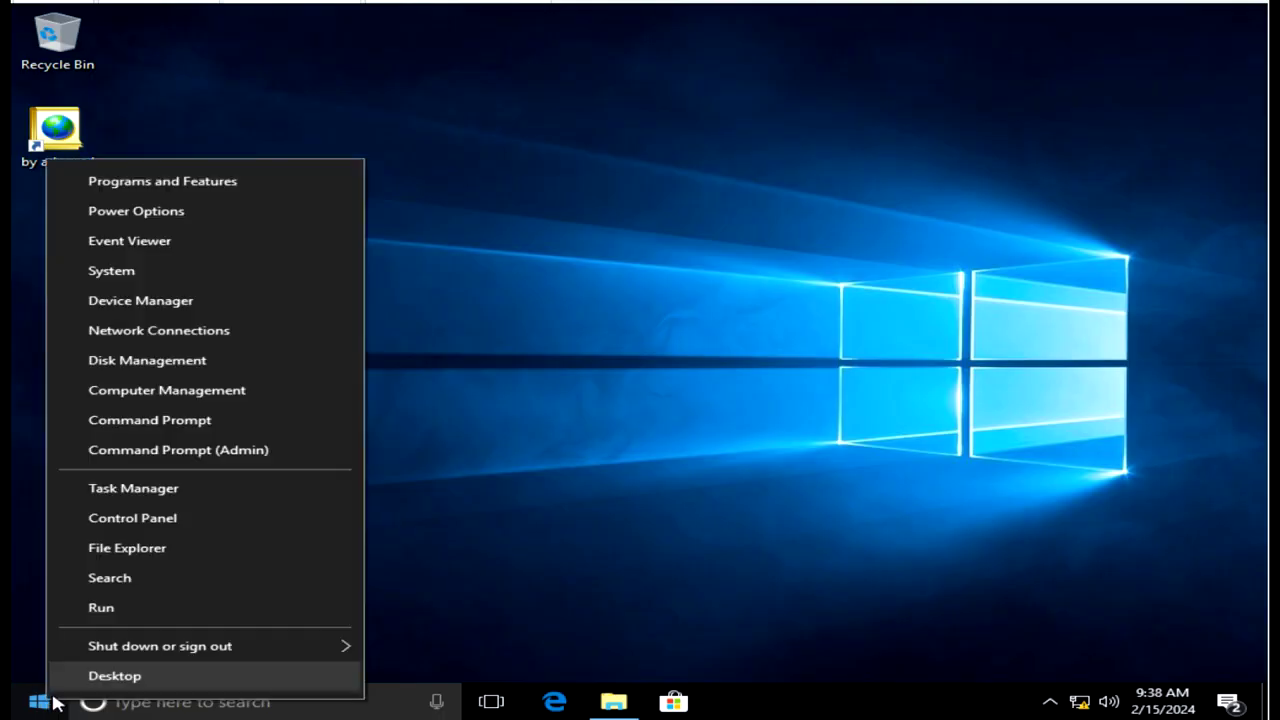
pyautogui.click(115, 278)
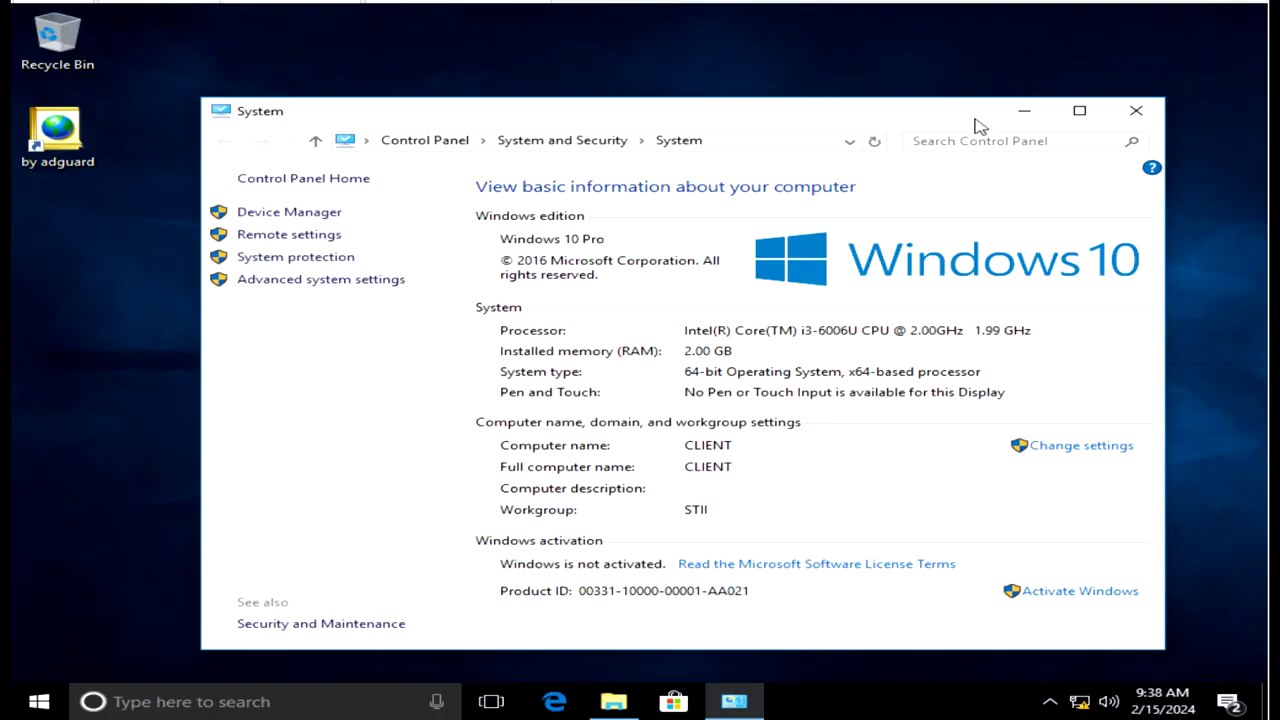
pyautogui.moveTo(974, 123); pyautogui.dragTo(915, 104)
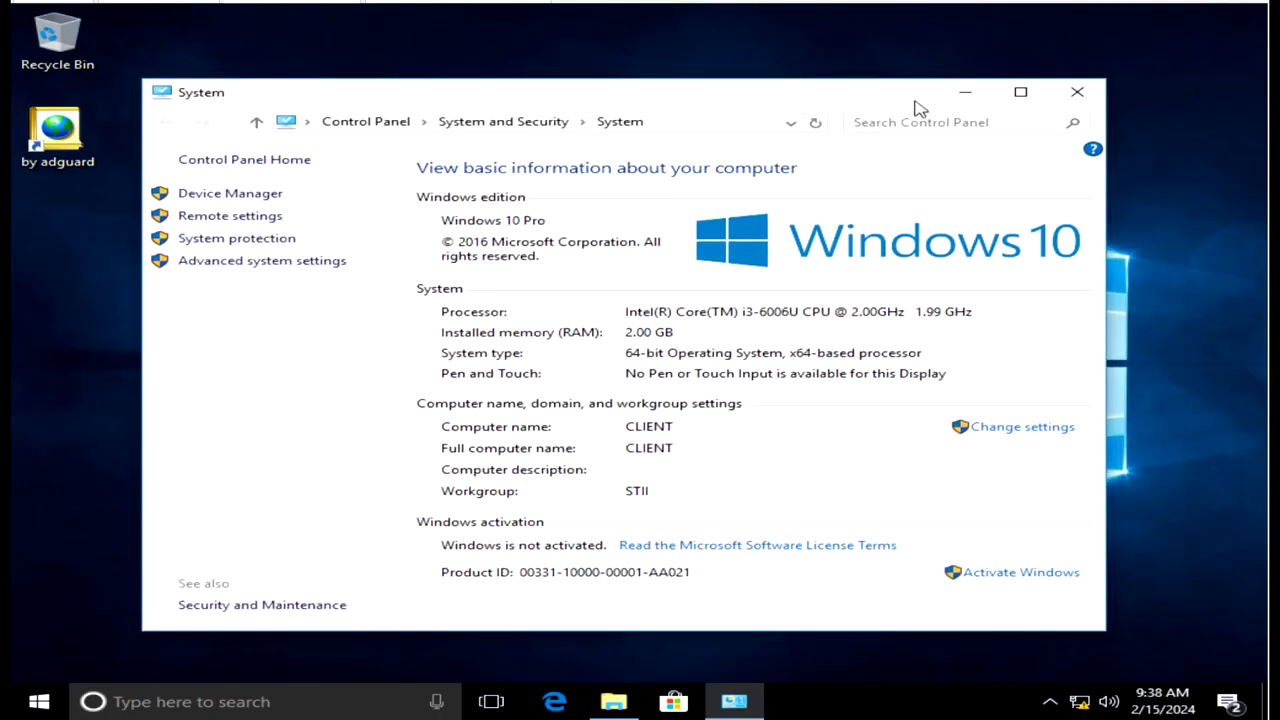
pyautogui.click(310, 710)
# Run ipconfig in Command Prompt to confirm IPv4 192.168.0.2 and gateway 192.168.0.10.
pyautogui.write('cmd')
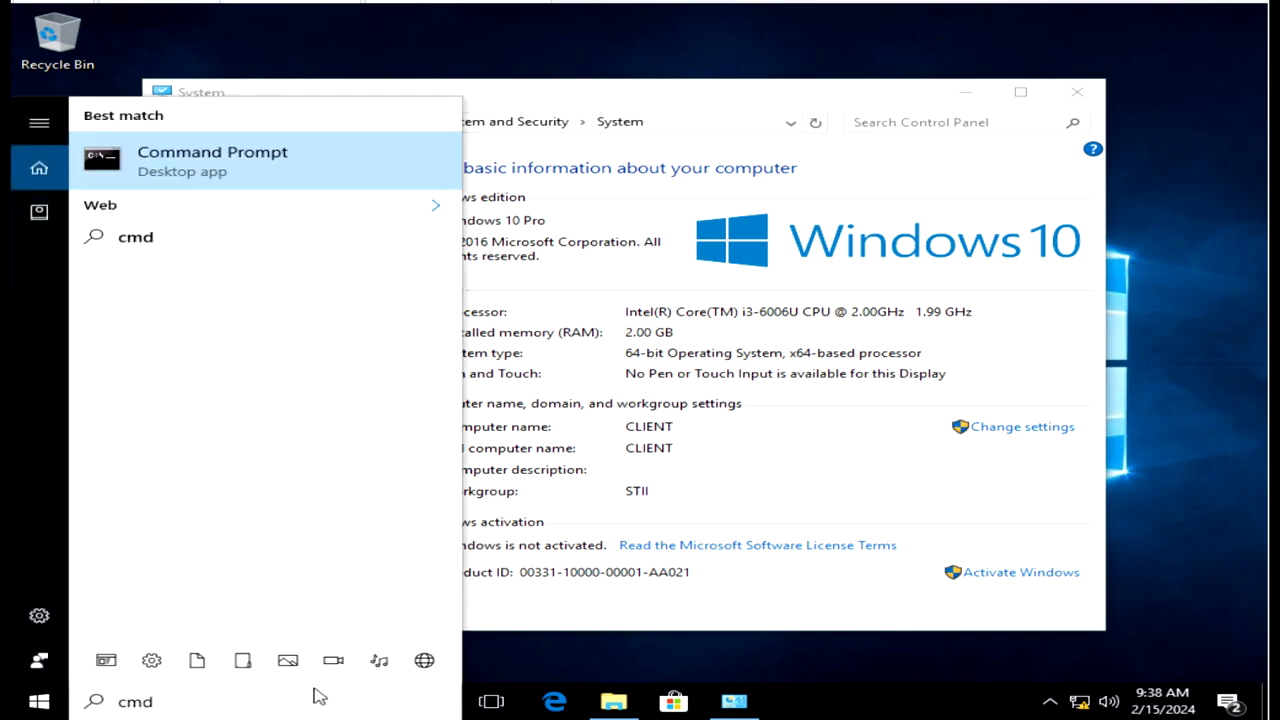
pyautogui.press('Return')
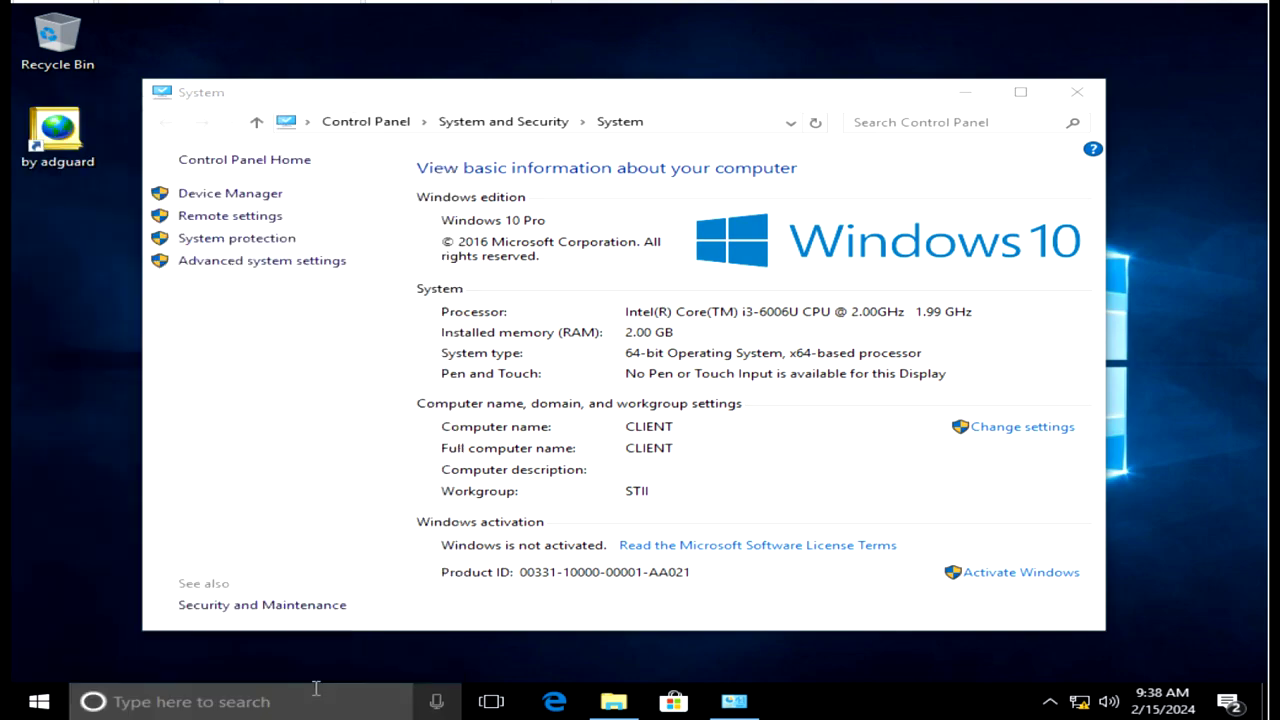
pyautogui.write('ipconfig')
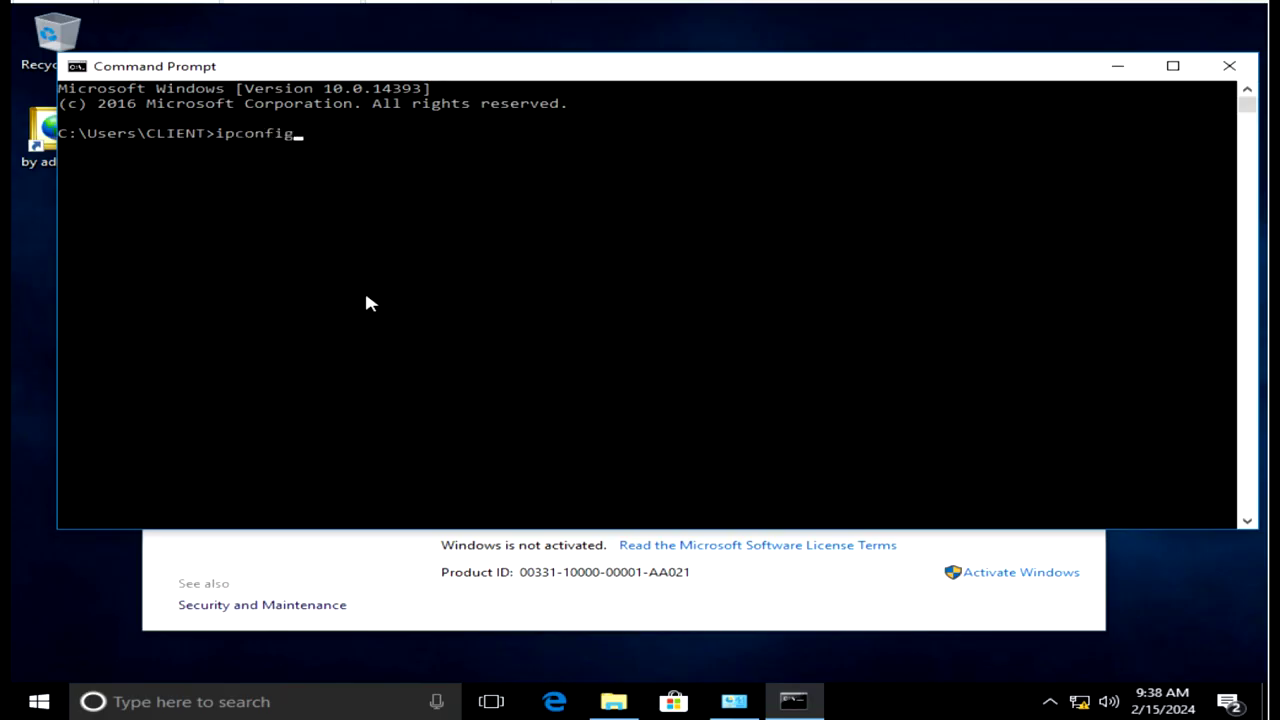
pyautogui.press('Return')
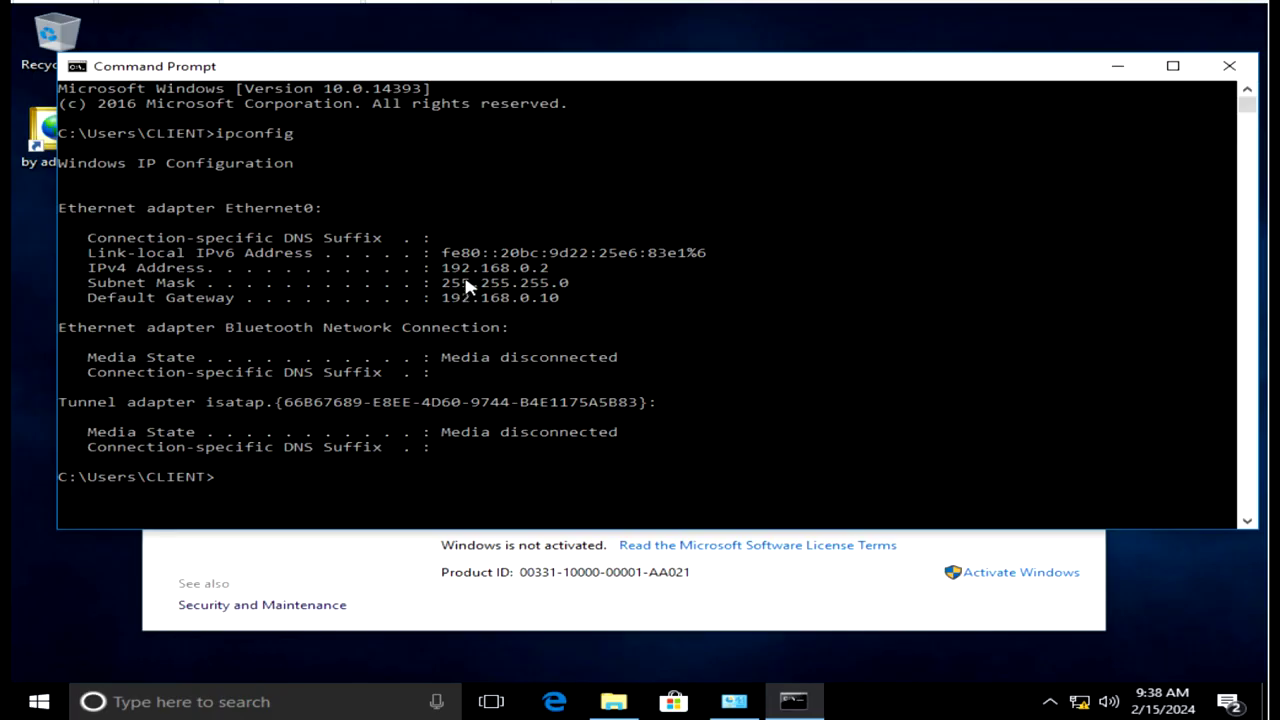
pyautogui.click(1230, 67)
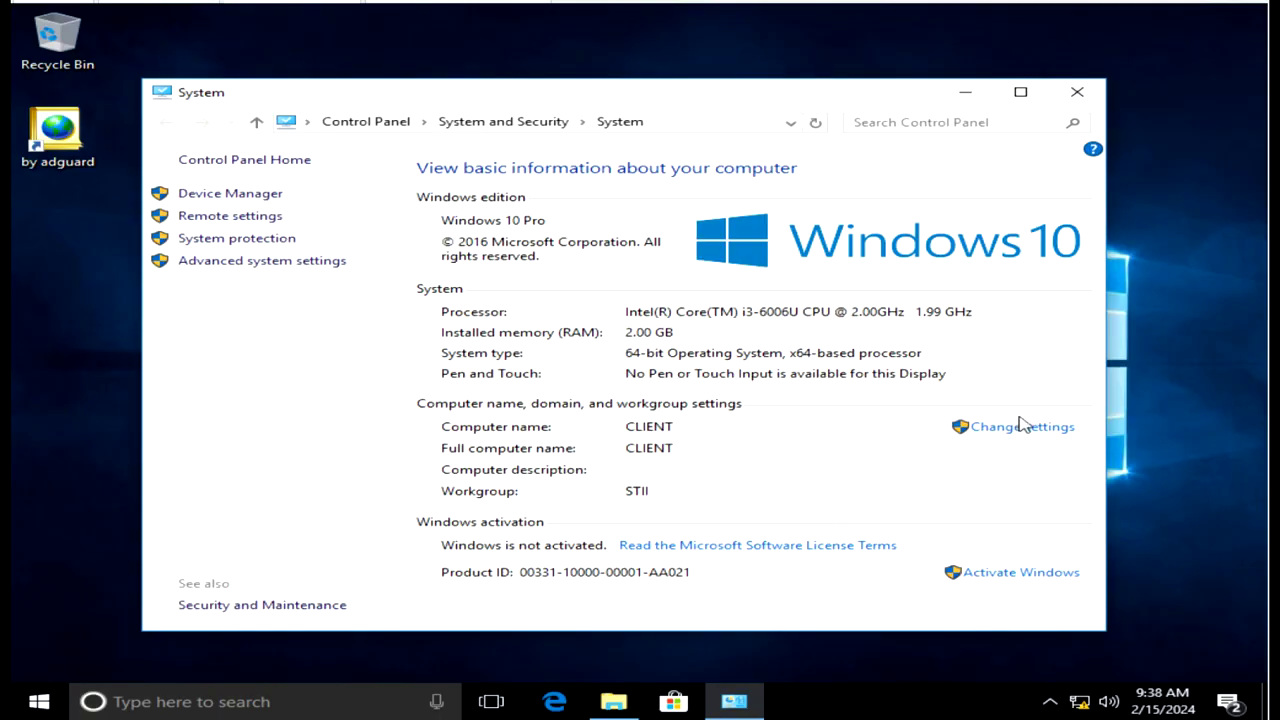
# Change CLIENT's membership from the STII workgroup to the STII.COM domain.
pyautogui.click(1022, 428)
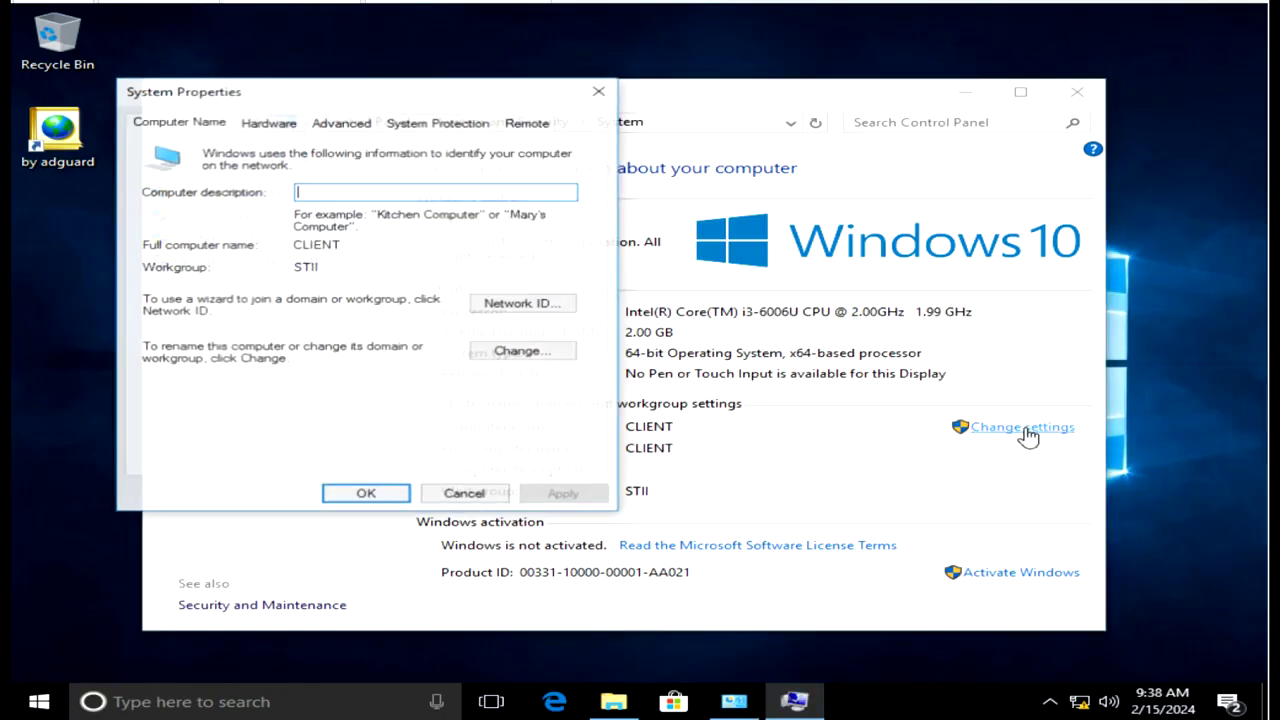
pyautogui.click(518, 352)
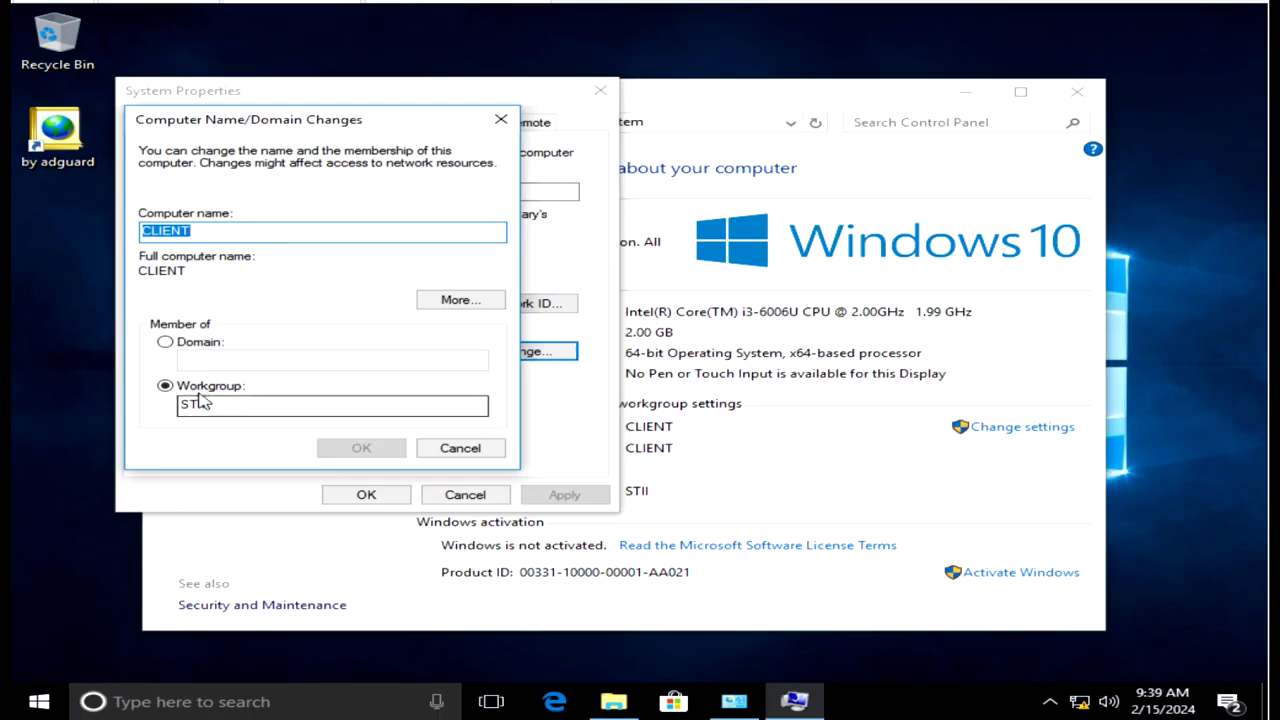
pyautogui.click(165, 342)
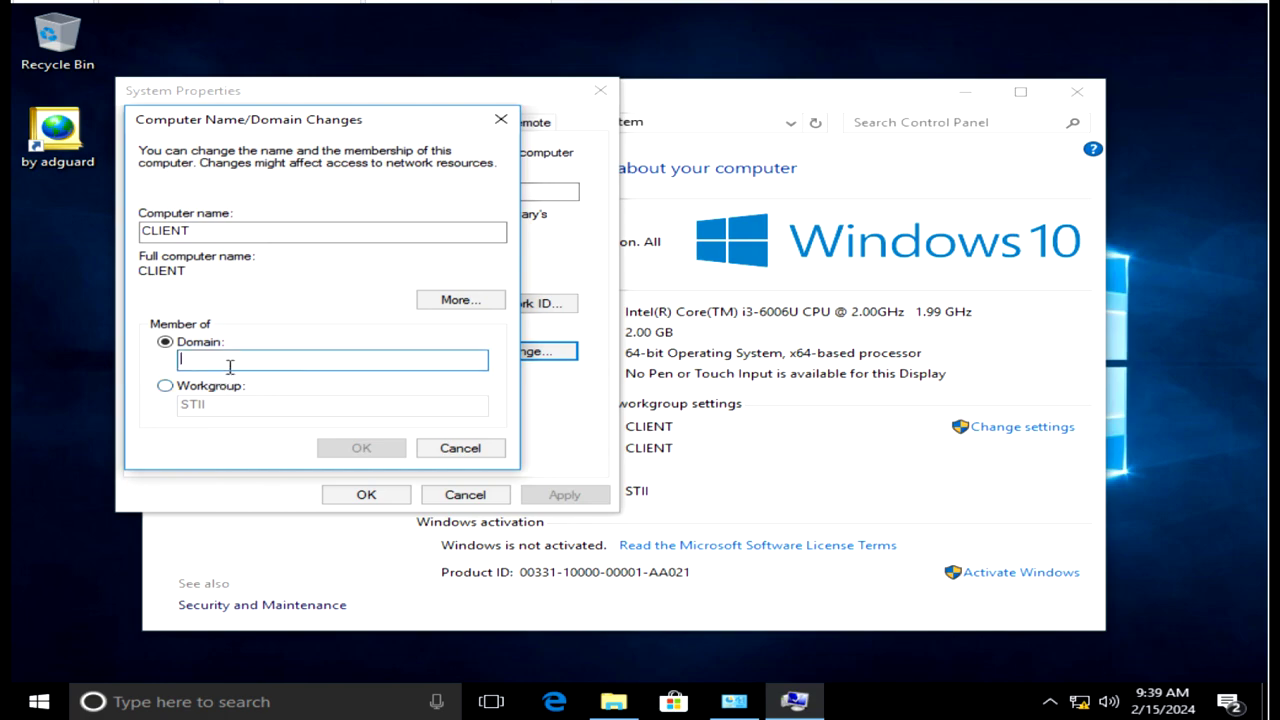
pyautogui.write('S')
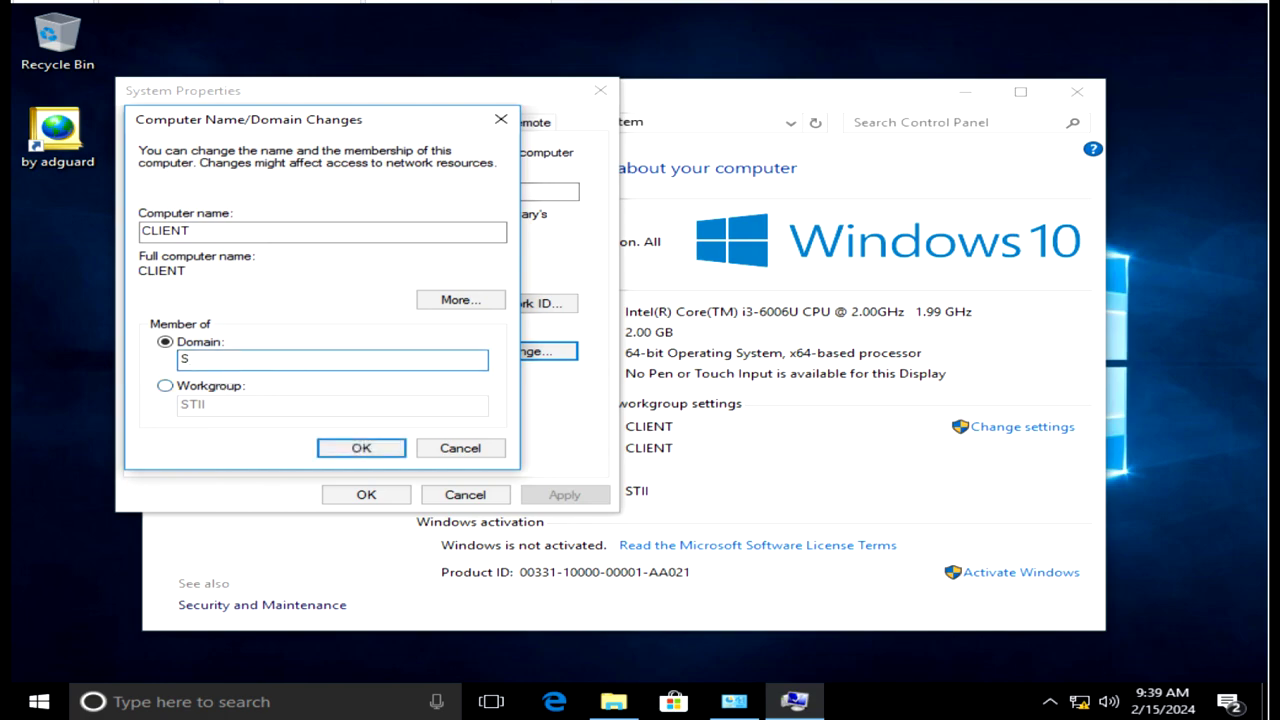
pyautogui.write('TII.COM')
pyautogui.click(383, 455)
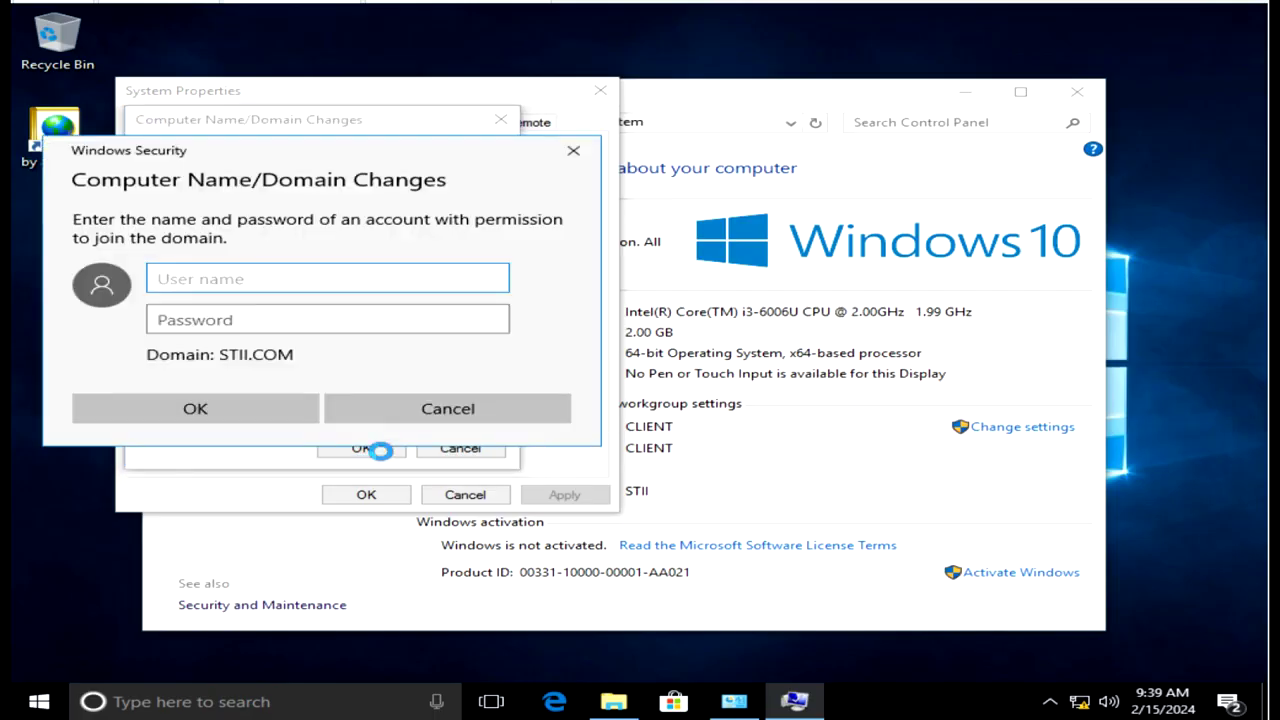
# Enter the administrator user name and password to authorise the STII.COM domain join.
pyautogui.click(278, 321)
pyautogui.click(289, 286)
pyautogui.write('administrator')
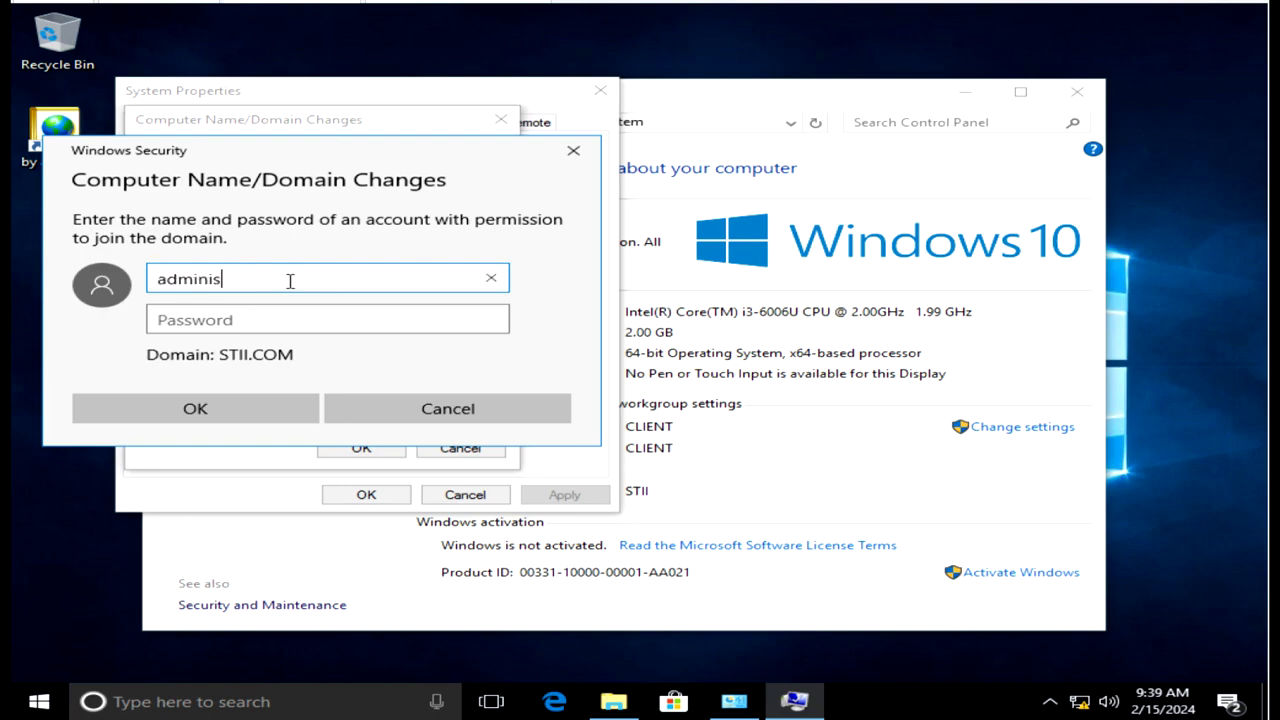
pyautogui.press('Tab')
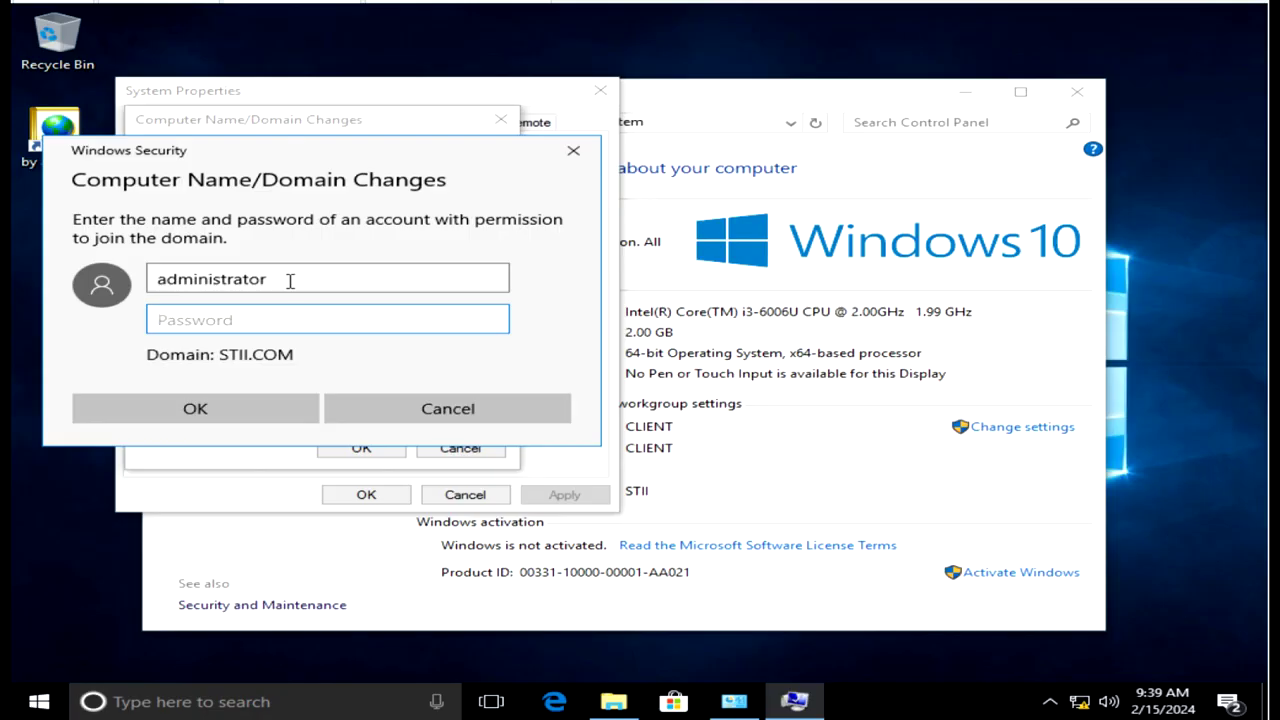
pyautogui.write('••••••23')
pyautogui.click(492, 322)
pyautogui.click(229, 413)
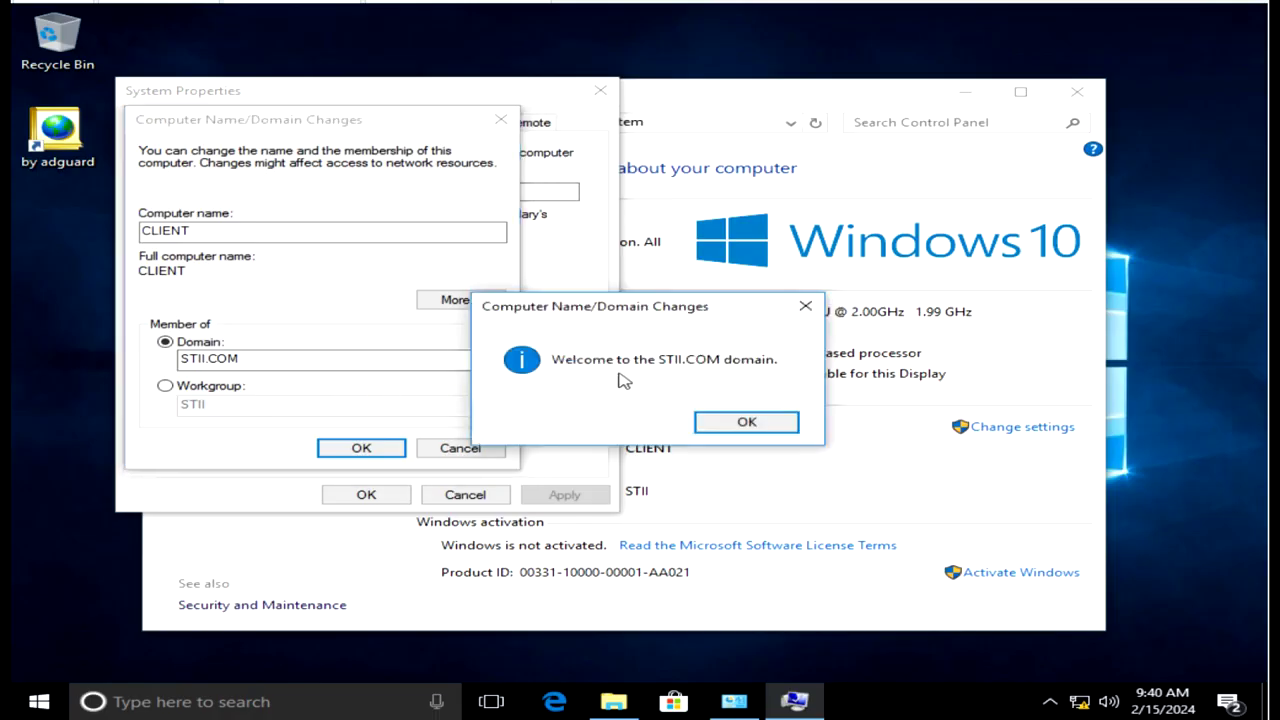
# Acknowledge the welcome and restart notices, close System Properties, and restart now.
pyautogui.click(728, 424)
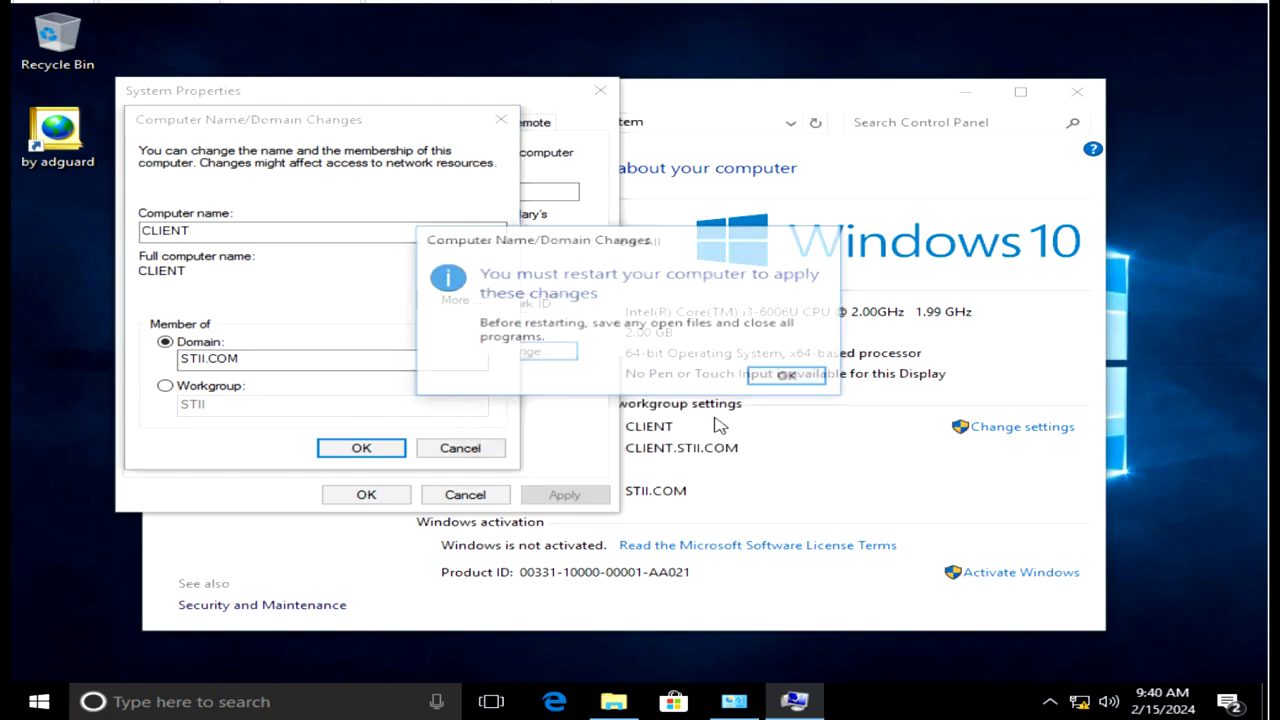
pyautogui.click(782, 377)
pyautogui.click(381, 499)
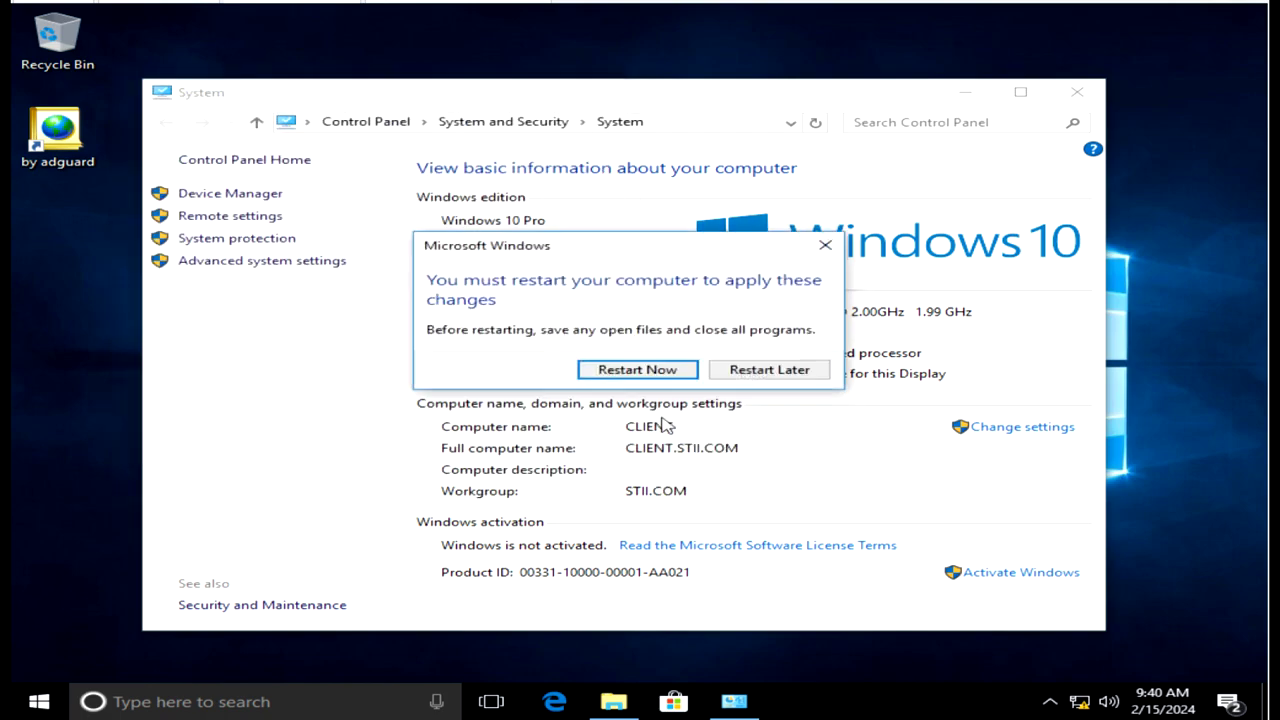
pyautogui.click(652, 372)
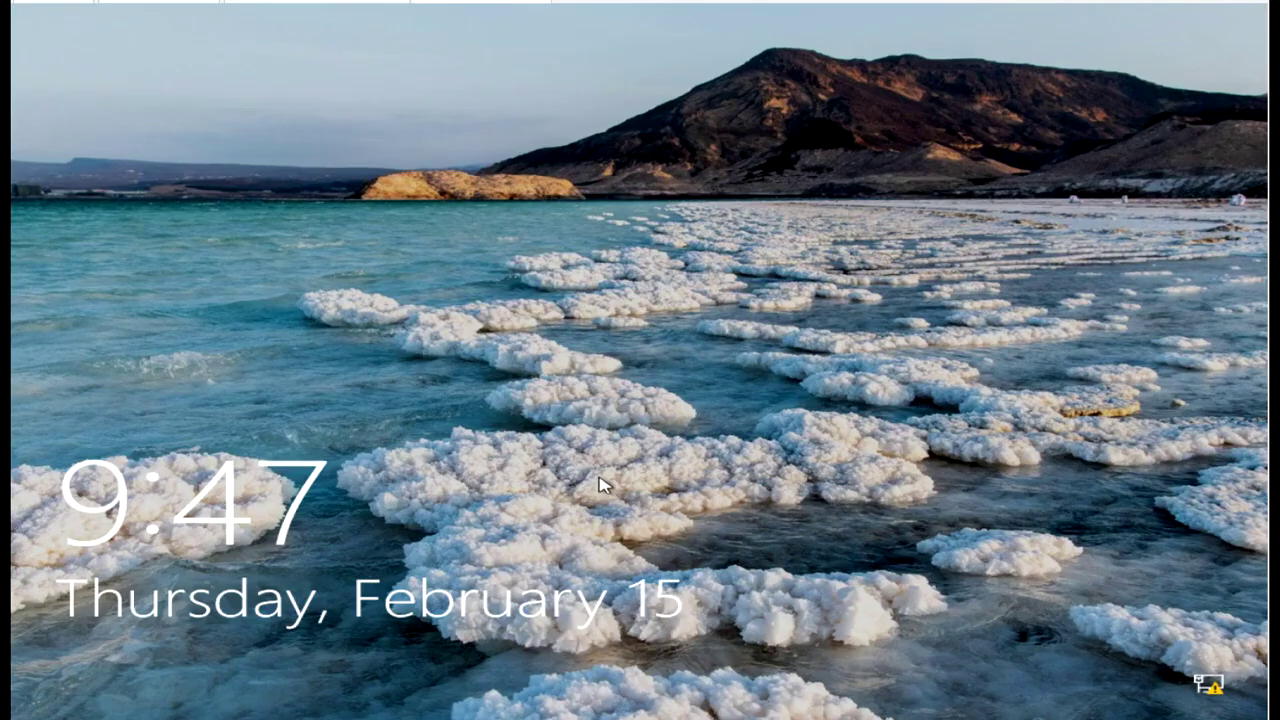
# Sign in to the CLIENT account with its password from the lock screen.
pyautogui.click(605, 447)
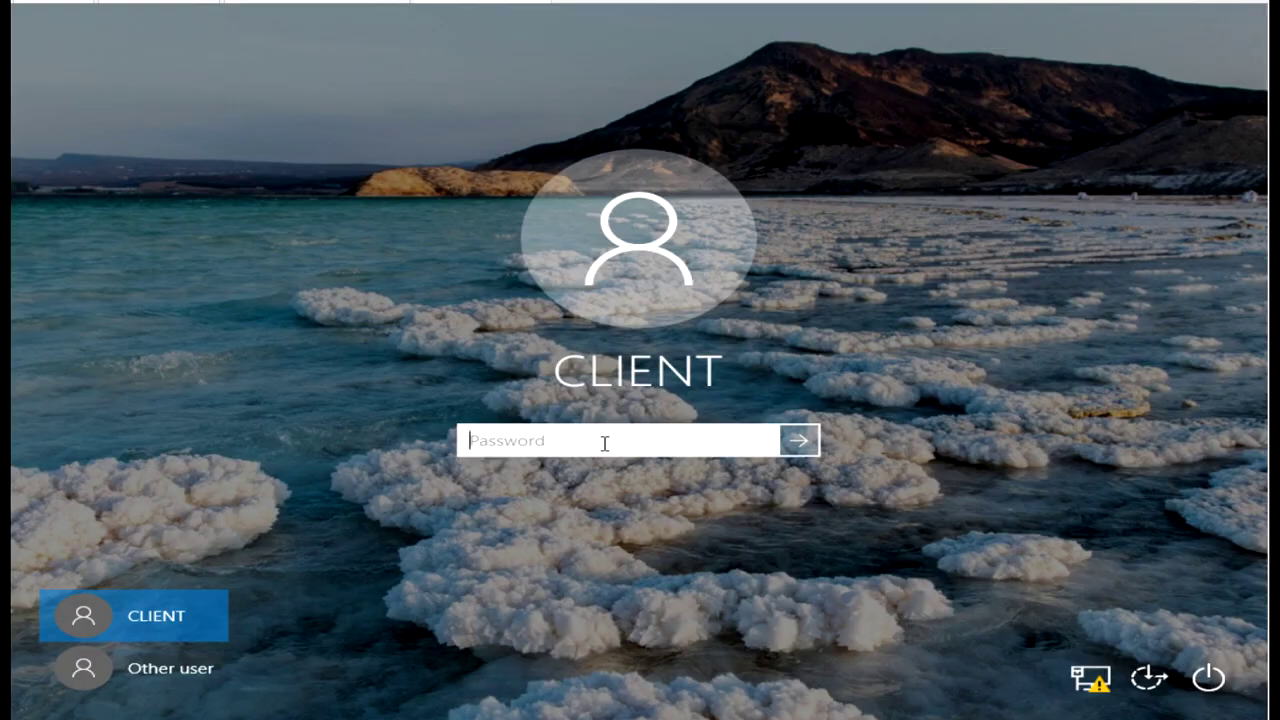
pyautogui.click(604, 443)
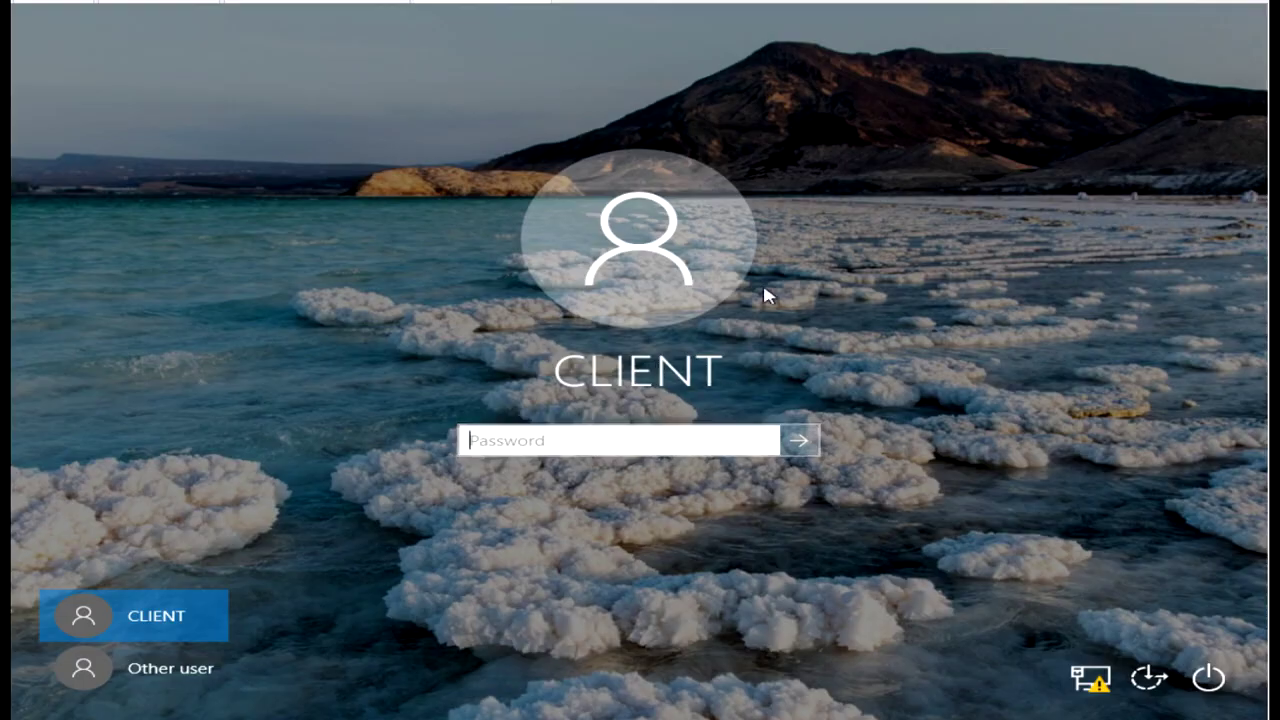
pyautogui.press('Return')
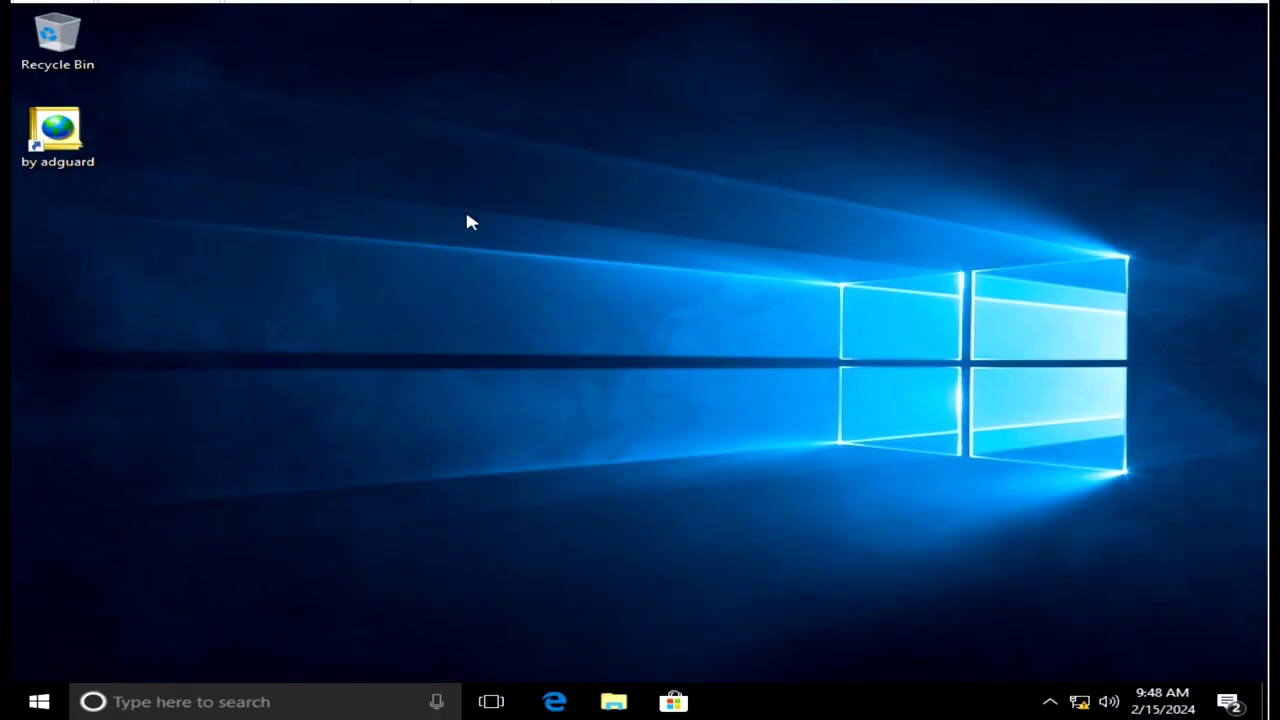
# Refresh the desktop twice, then open the System page to verify the STII.COM domain membership.
pyautogui.rightClick(568, 211)
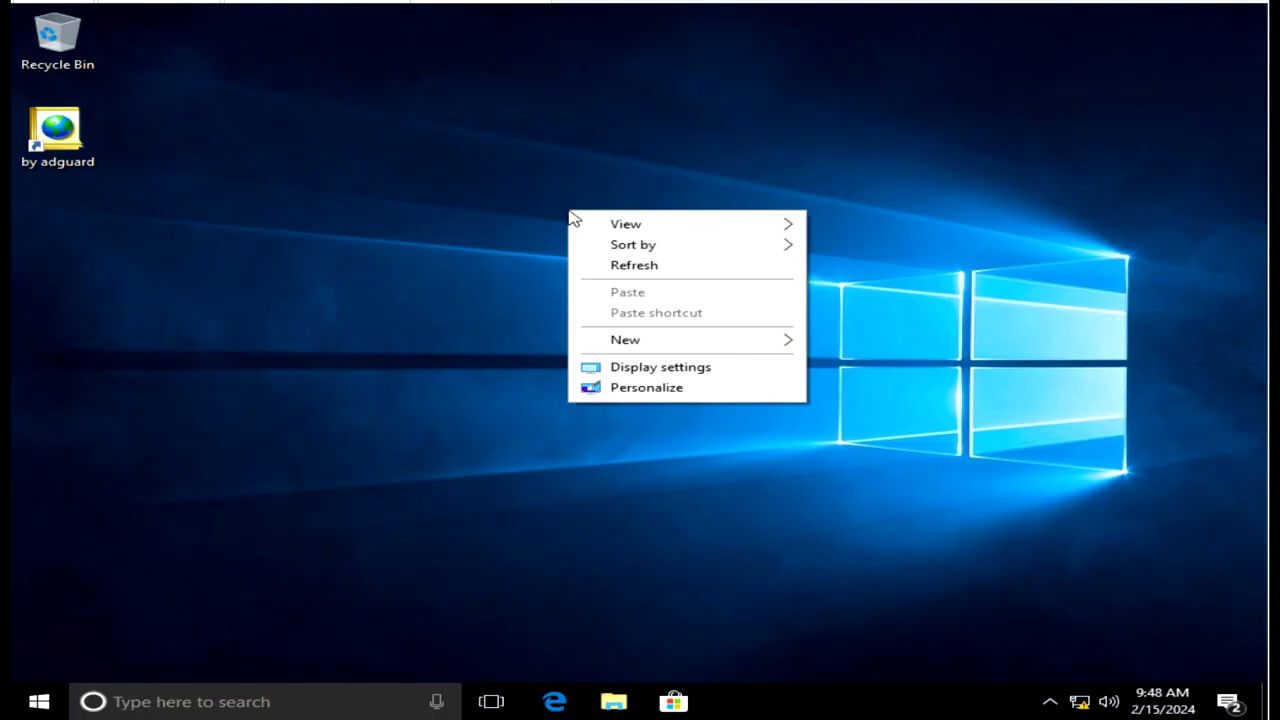
pyautogui.click(610, 270)
pyautogui.rightClick(431, 326)
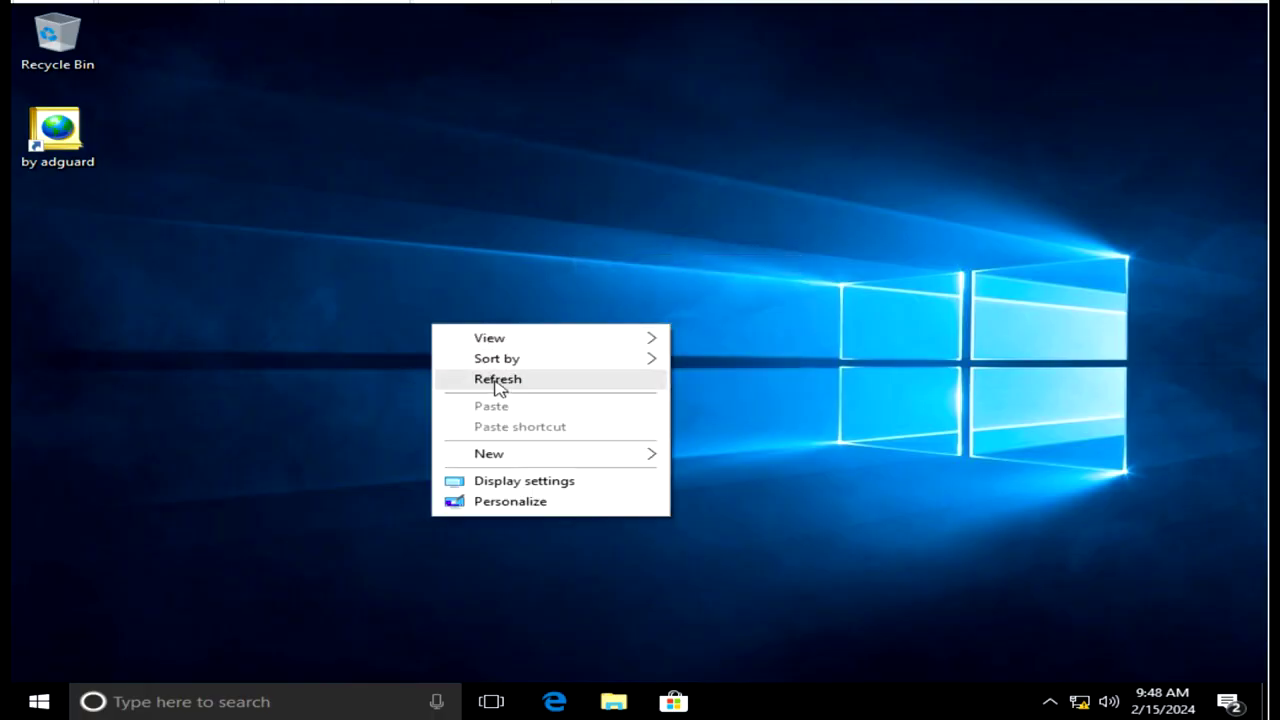
pyautogui.click(500, 378)
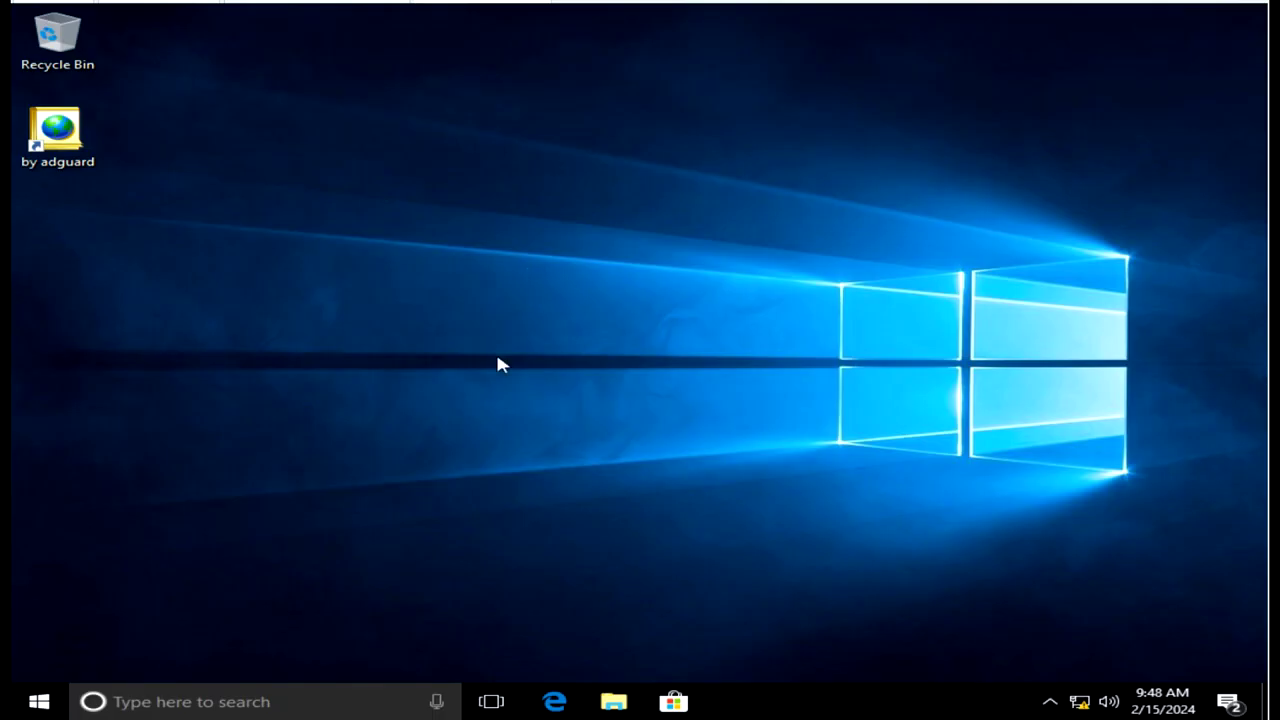
pyautogui.rightClick(39, 700)
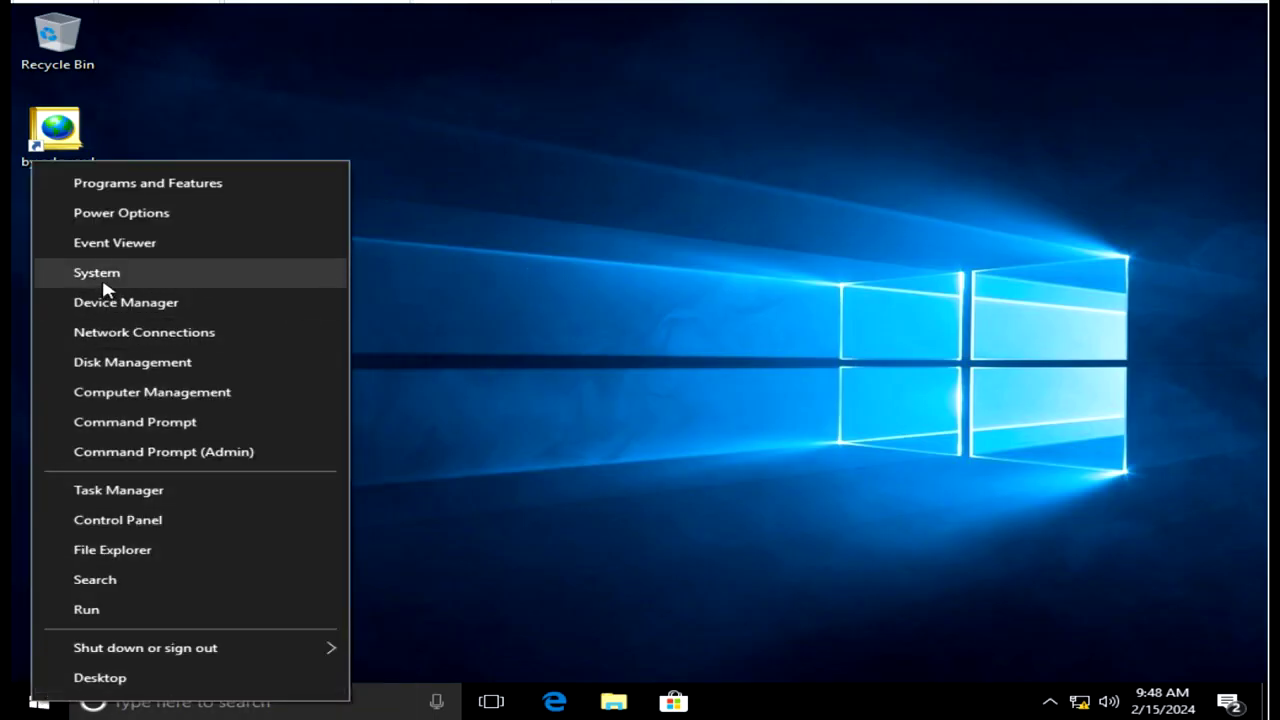
pyautogui.click(103, 285)
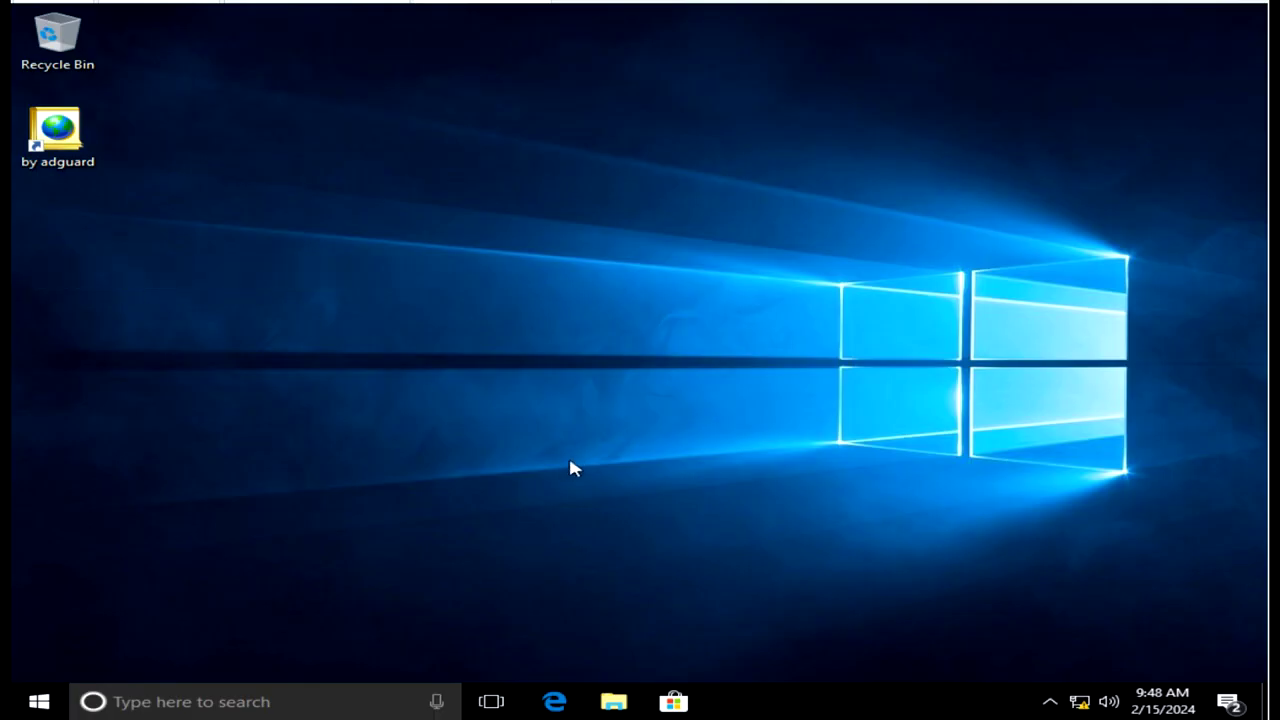